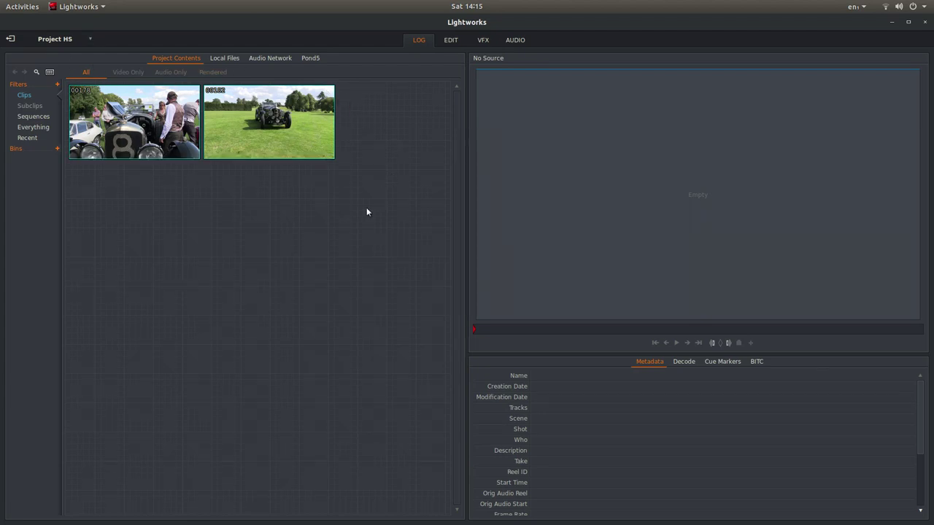
# Step: In the edit workspace, drop clip 00178 at the sequence start on V1 and zoom the timeline in
pyautogui.click(453, 40)
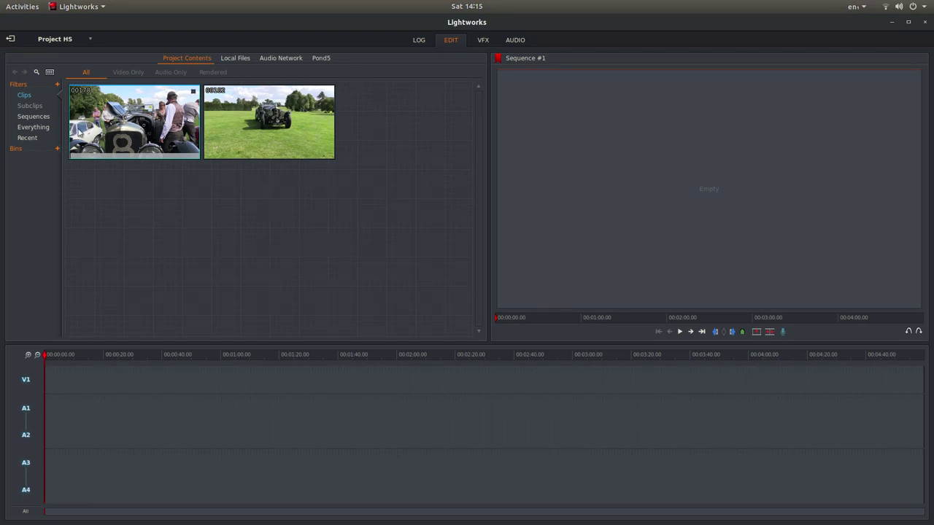
pyautogui.moveTo(102, 126); pyautogui.dragTo(50, 416)
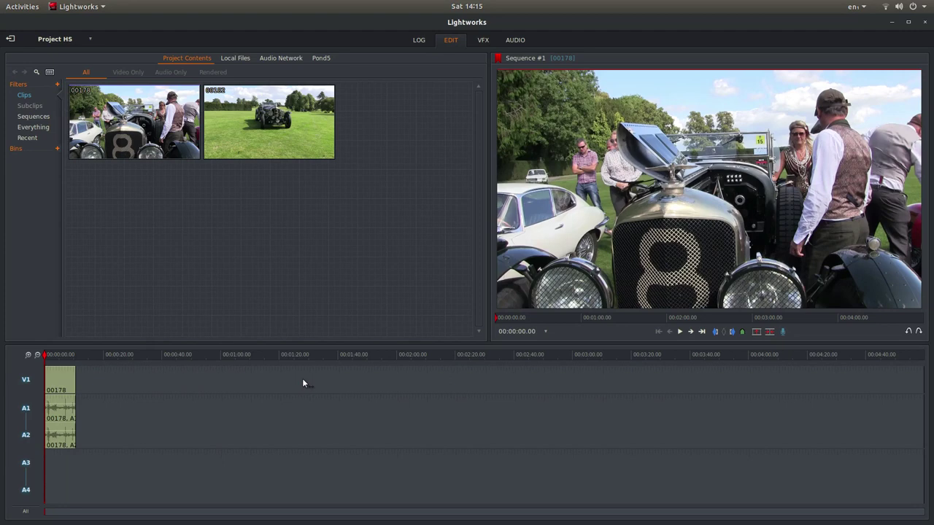
pyautogui.scroll(2, 321, 378)
pyautogui.scroll(2, 351, 389)
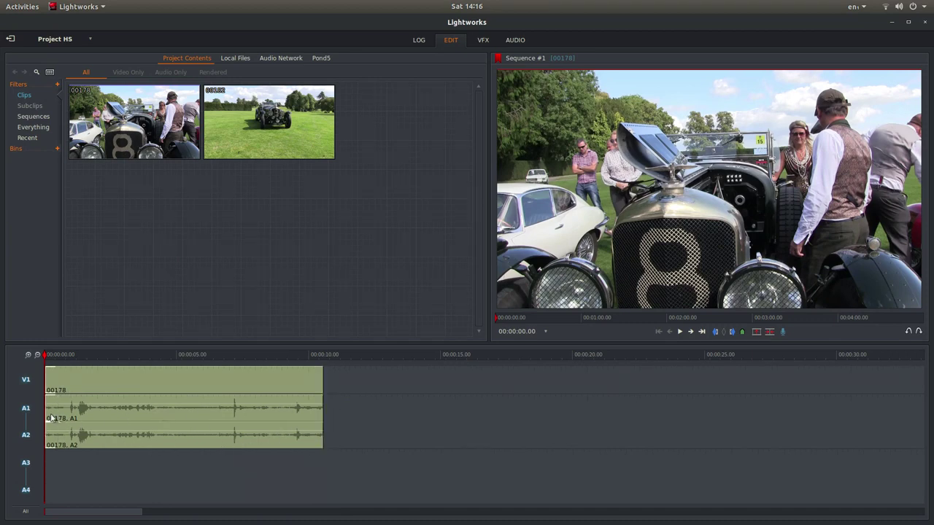
# Step: Add a new video track before V1 through Tracks > Add video
pyautogui.rightClick(391, 385)
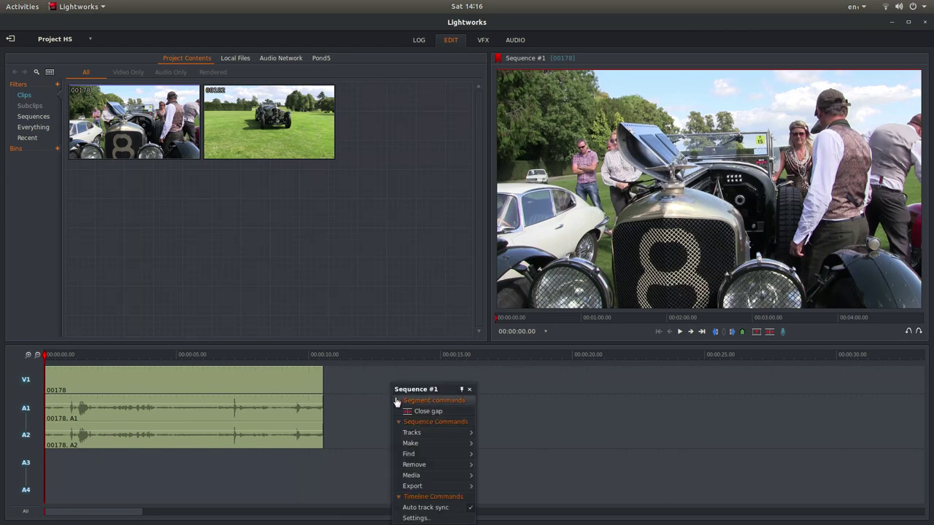
pyautogui.moveTo(407, 433)
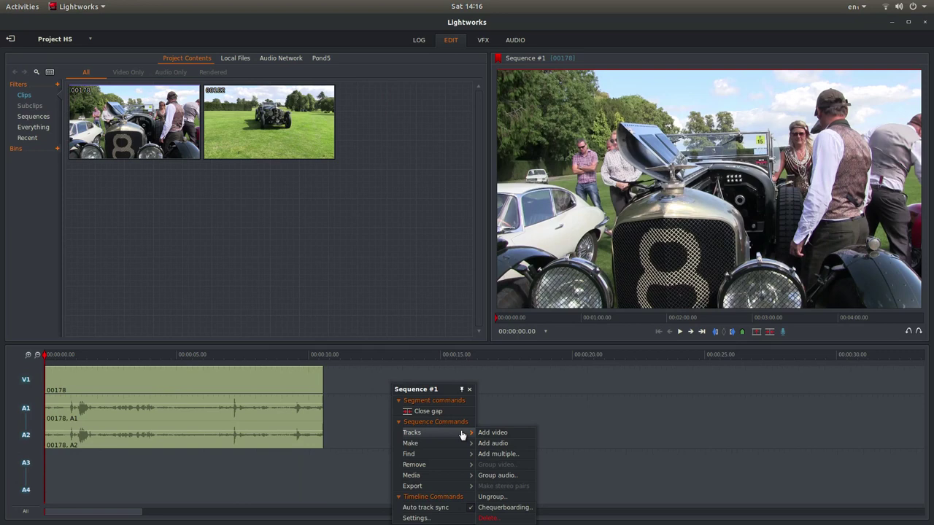
pyautogui.click(498, 454)
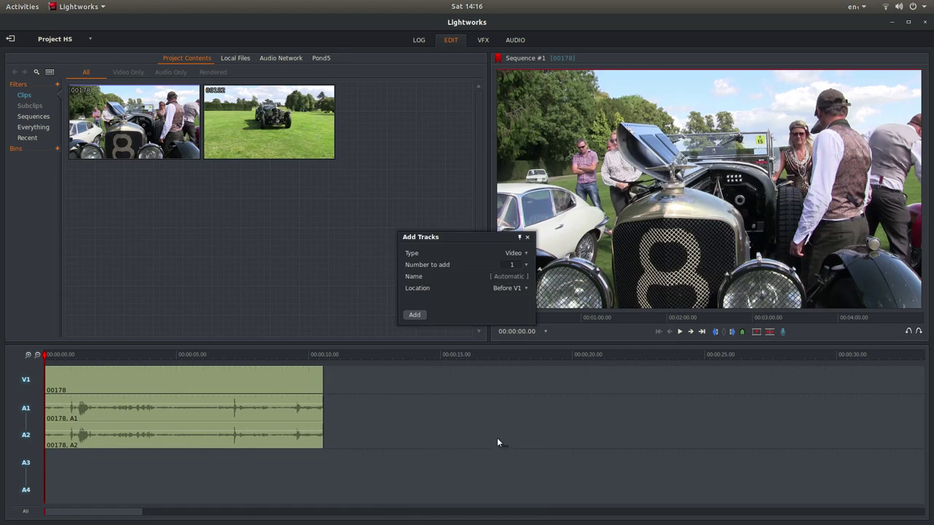
pyautogui.click(422, 316)
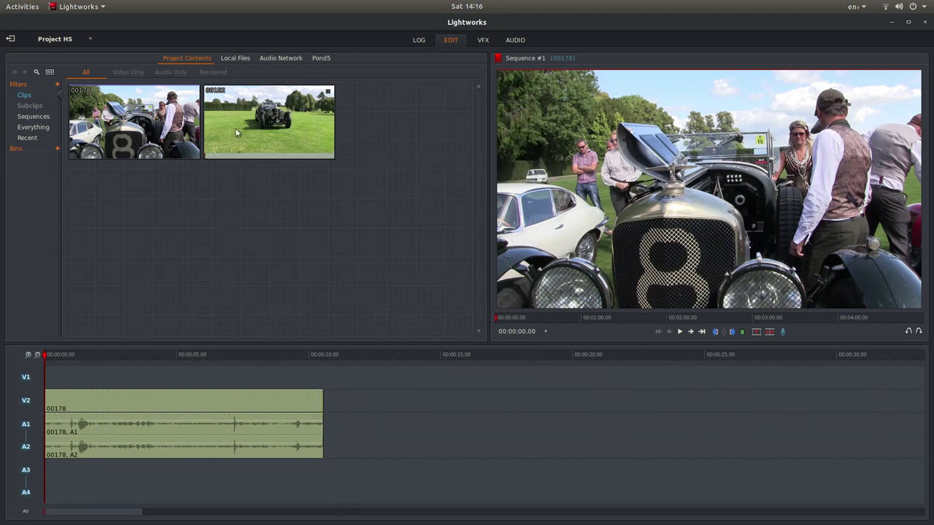
# Step: Drop clip 00182 onto V1 with audio on A3/A4, start it at zero, and trim it to end with 00178
pyautogui.moveTo(235, 127); pyautogui.dragTo(398, 385)
pyautogui.moveTo(429, 418); pyautogui.dragTo(420, 474)
pyautogui.moveTo(572, 378); pyautogui.dragTo(256, 380)
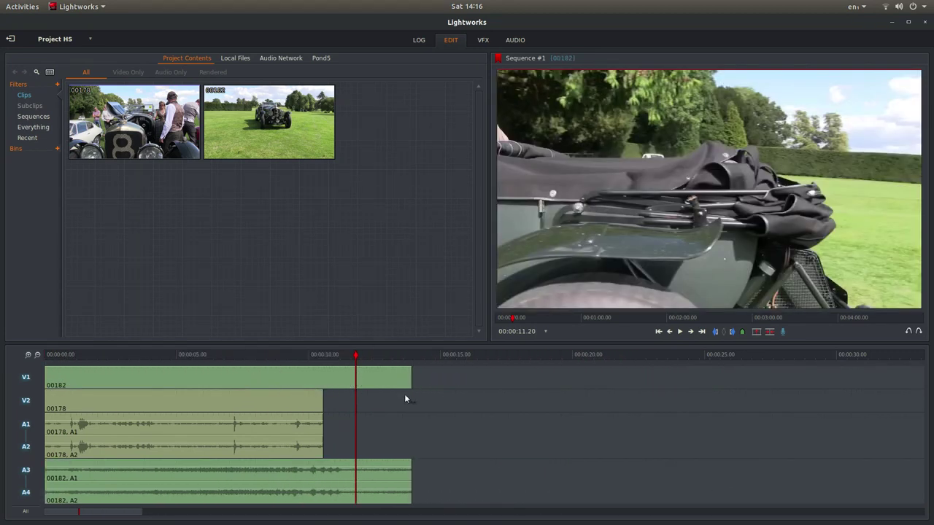
pyautogui.moveTo(402, 383); pyautogui.dragTo(319, 391)
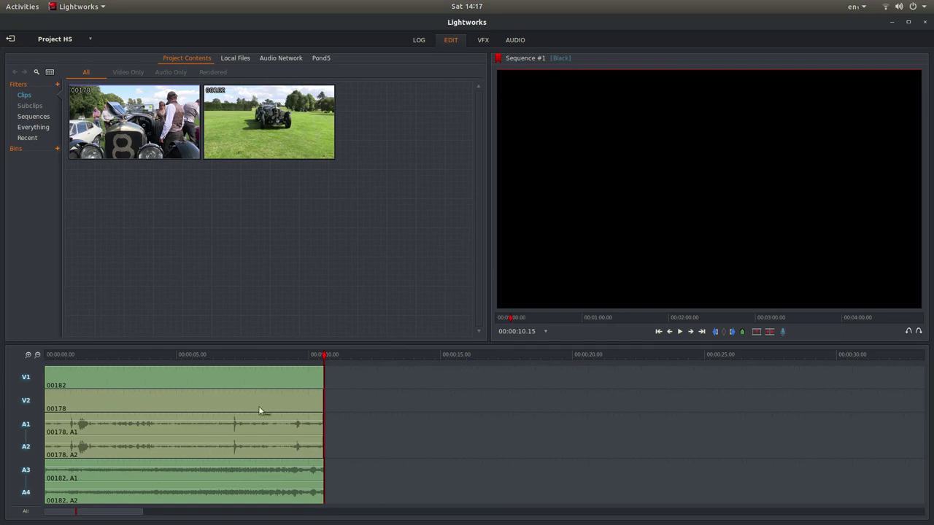
pyautogui.press('Home')
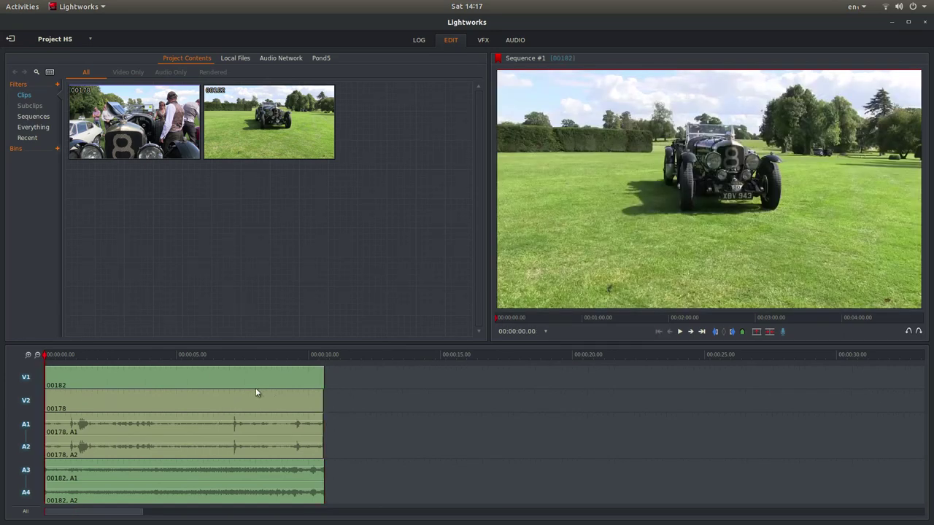
# Step: On the VFX page, add a 2D DVE effect to the first car clip
pyautogui.click(483, 41)
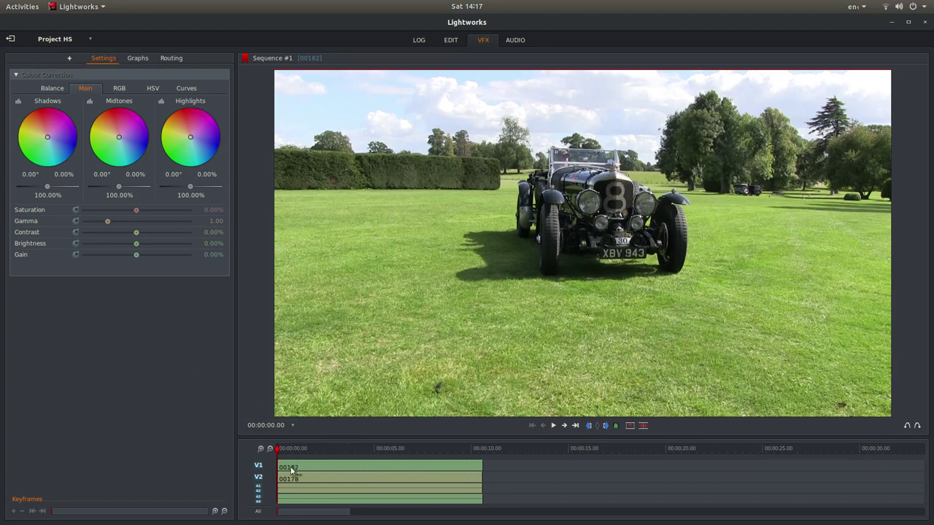
pyautogui.rightClick(327, 464)
pyautogui.moveTo(355, 341)
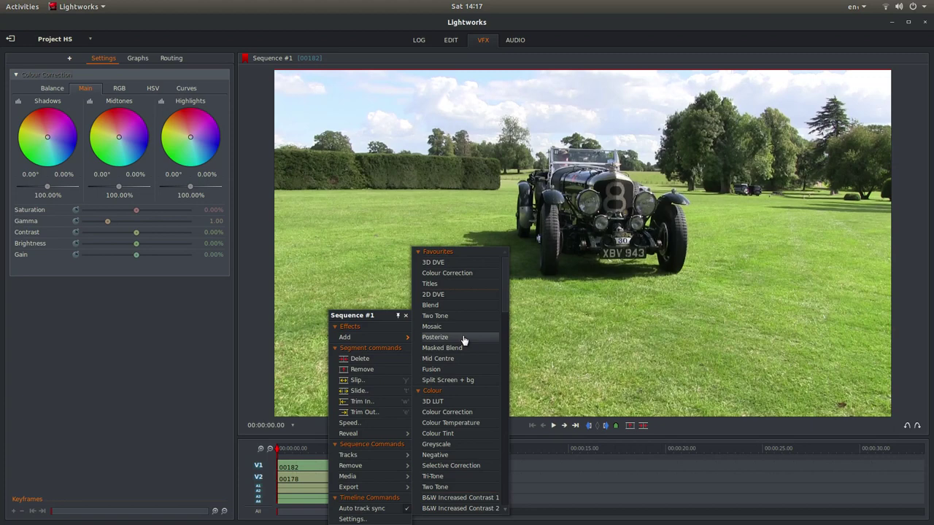
pyautogui.click(450, 296)
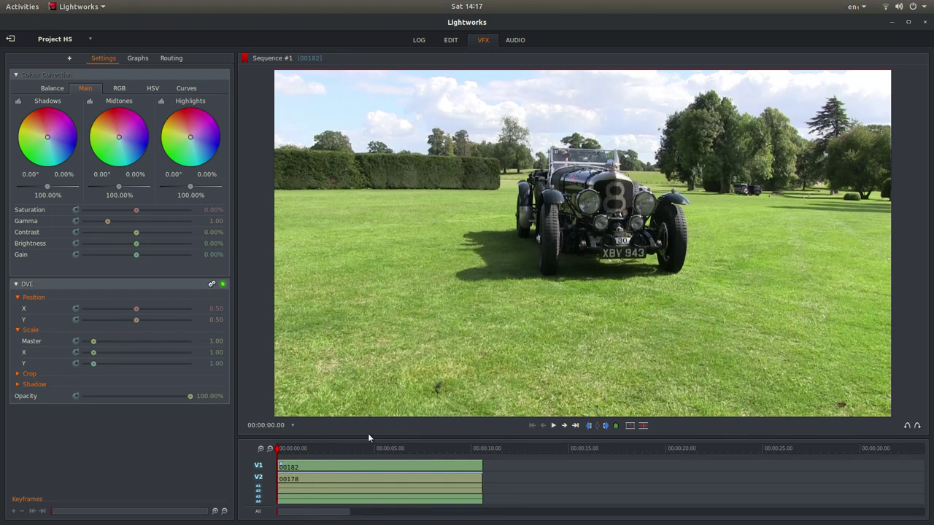
# Step: Add a 2D DVE to the other clip too and show the V1 clip's effect settings
pyautogui.rightClick(317, 478)
pyautogui.moveTo(348, 342)
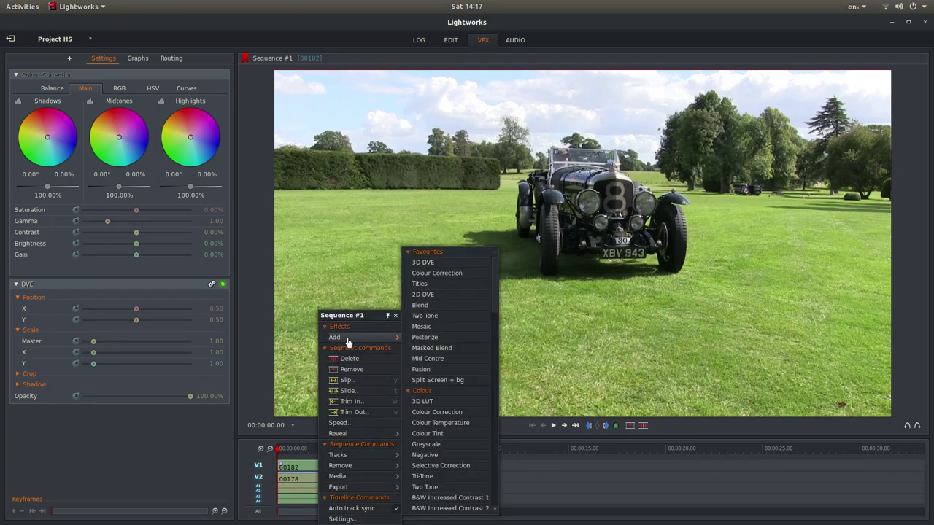
pyautogui.click(431, 294)
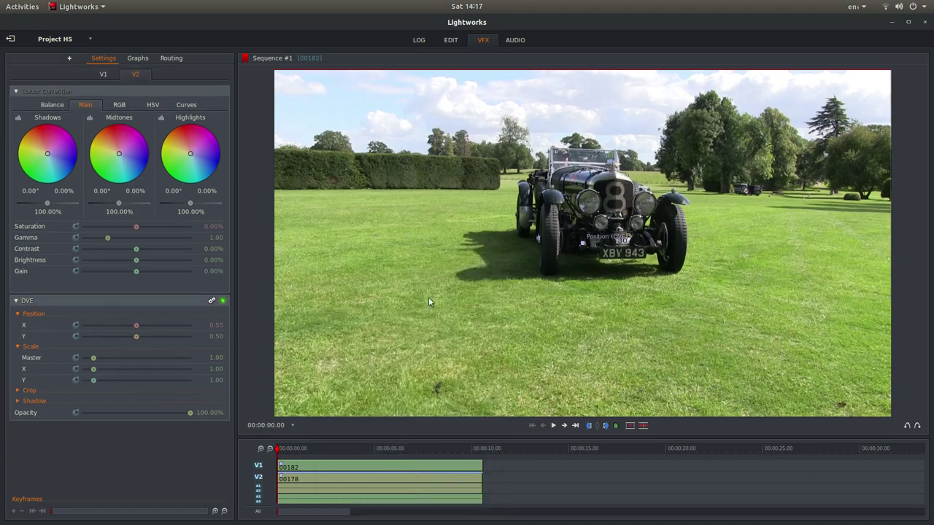
pyautogui.click(104, 76)
pyautogui.click(76, 413)
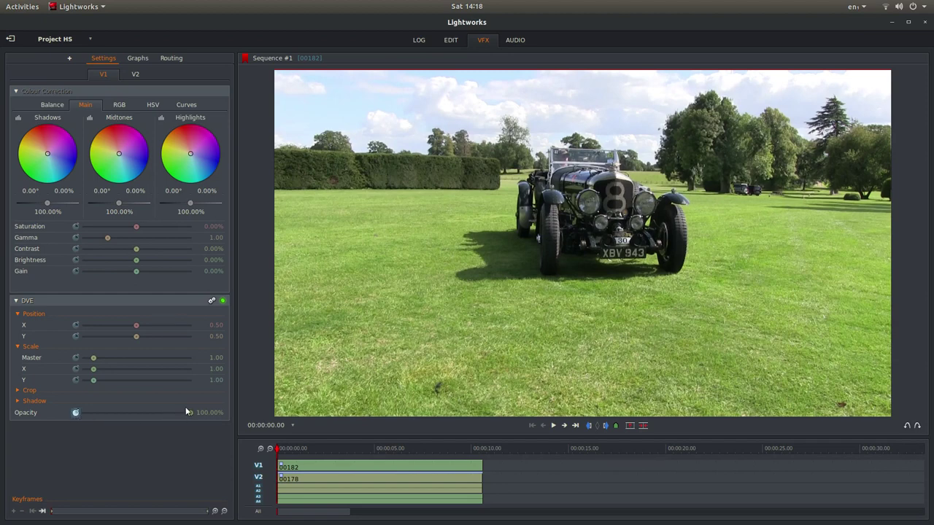
pyautogui.click(75, 414)
pyautogui.moveTo(189, 414); pyautogui.dragTo(149, 422)
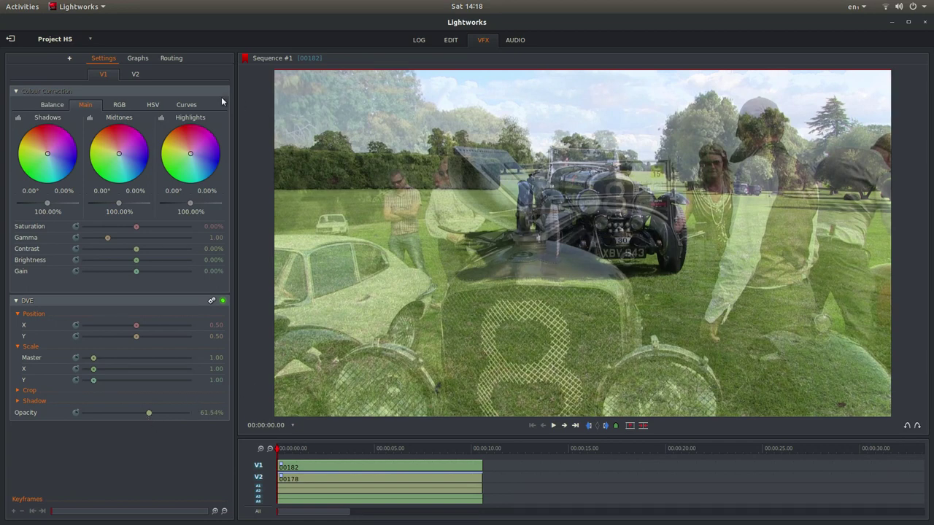
# Step: Set DVE Position Y of clip 00178 on V2 to 0.00
pyautogui.click(135, 79)
pyautogui.moveTo(135, 337); pyautogui.dragTo(120, 338)
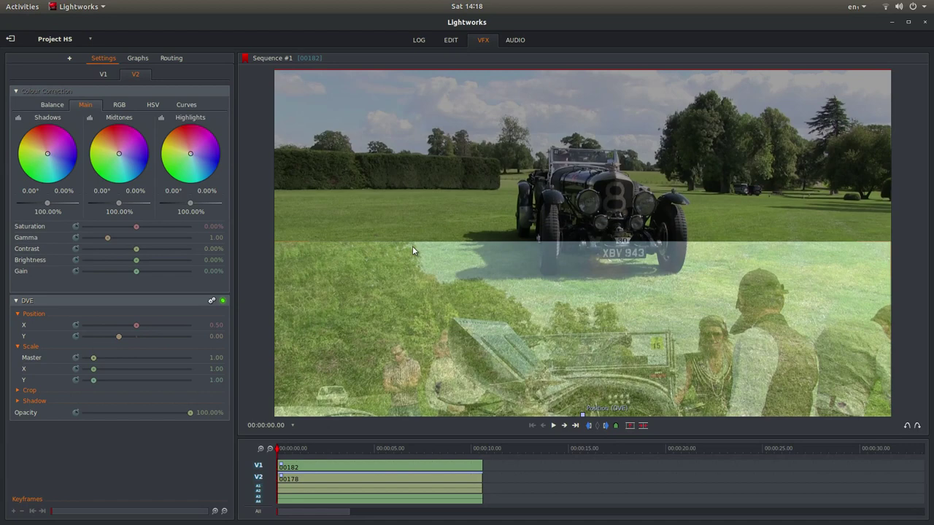
pyautogui.click(217, 336)
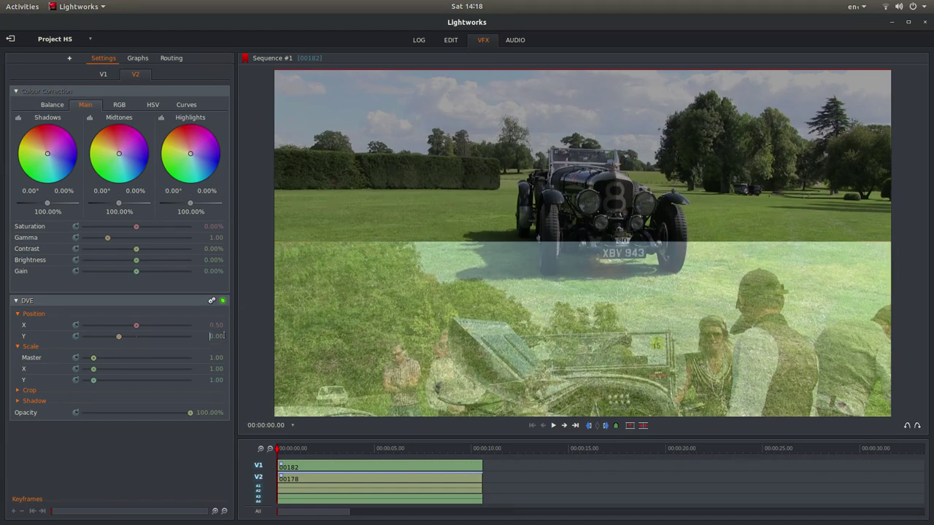
pyautogui.doubleClick(224, 336)
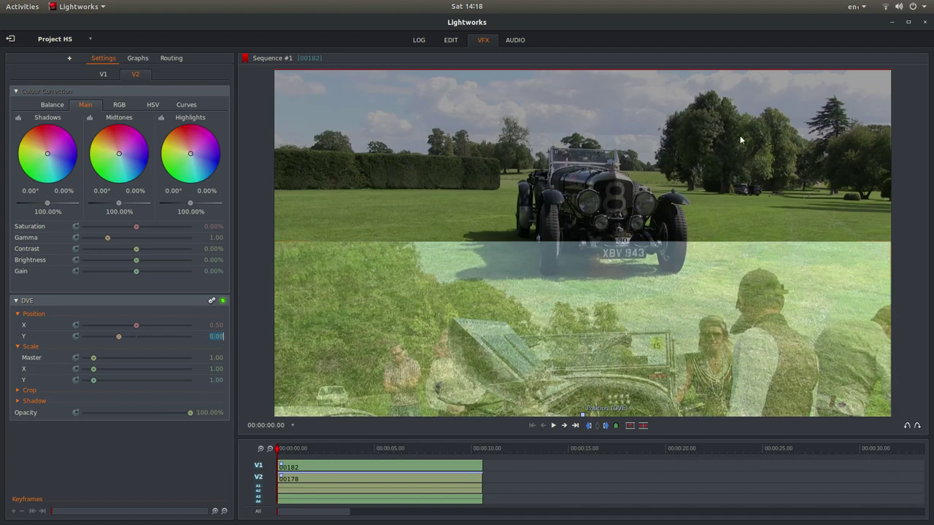
# Step: Set DVE Position Y of clip 00182 on V1 to 0.66 and crop its bottom by about 34.39%
pyautogui.click(103, 75)
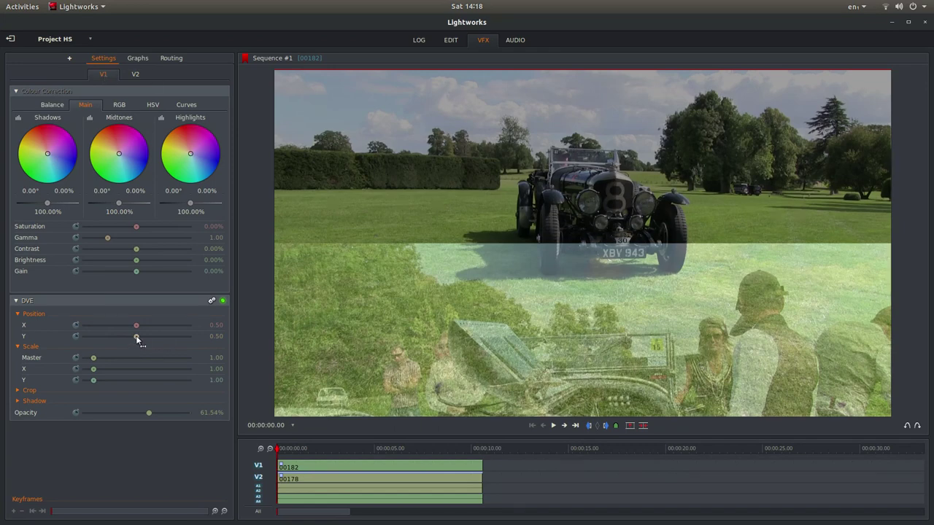
pyautogui.moveTo(137, 337); pyautogui.dragTo(142, 339)
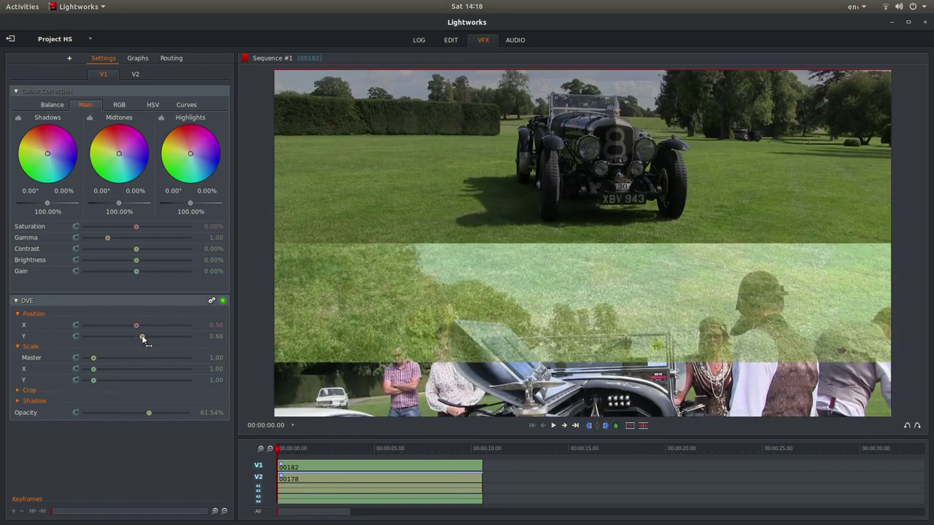
pyautogui.click(19, 392)
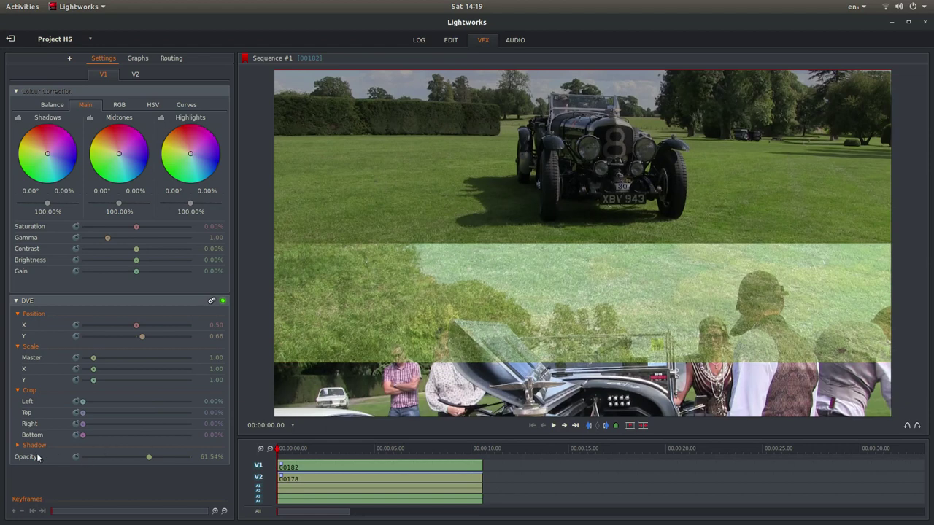
pyautogui.moveTo(82, 436); pyautogui.dragTo(117, 430)
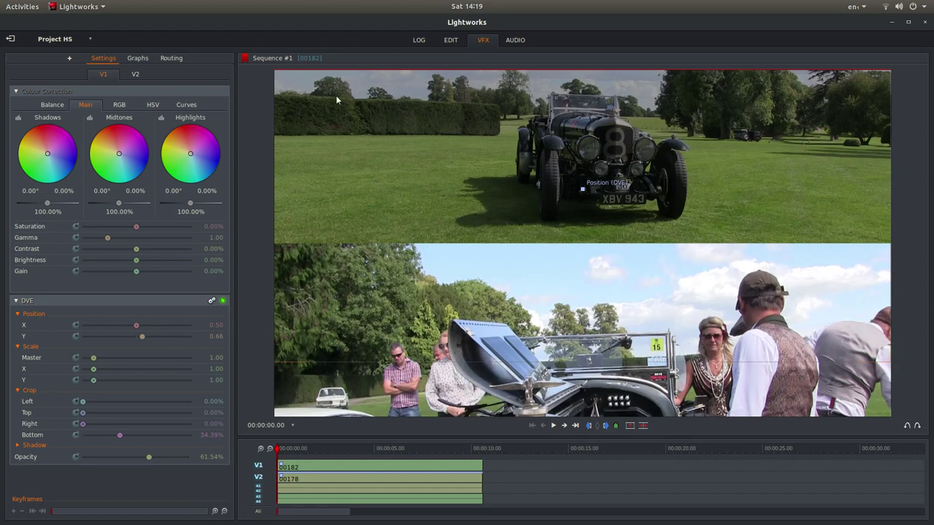
# Step: Give clip 00178 on V2 DVE Position Y 0.21 and a 20.81% top crop
pyautogui.click(135, 76)
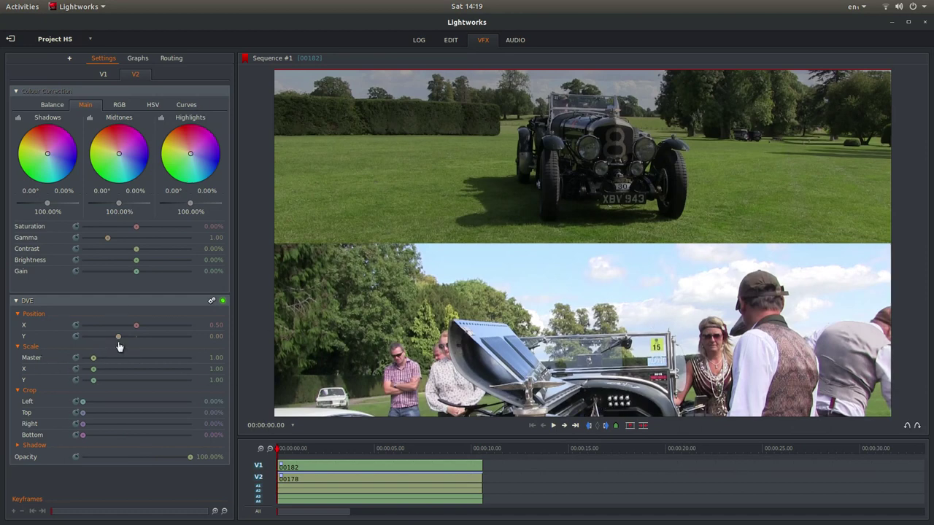
pyautogui.moveTo(118, 338); pyautogui.dragTo(126, 339)
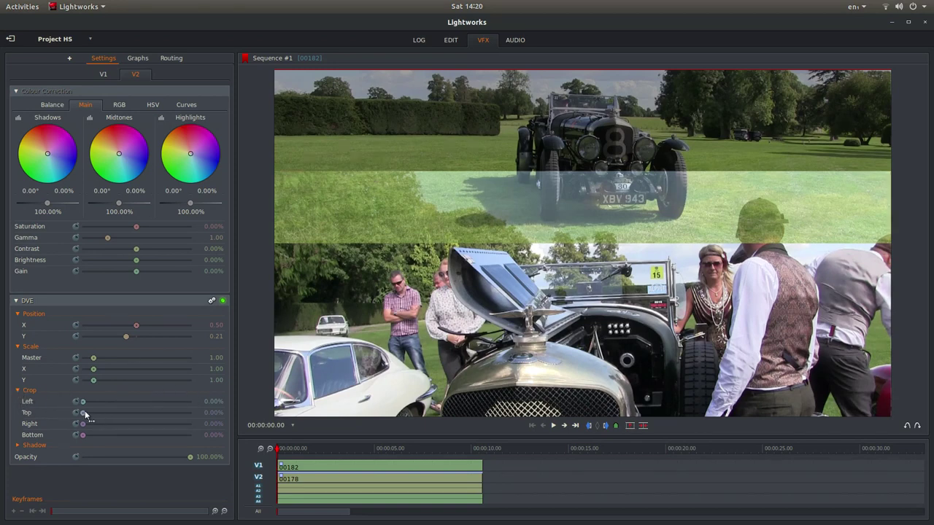
pyautogui.moveTo(85, 415); pyautogui.dragTo(107, 413)
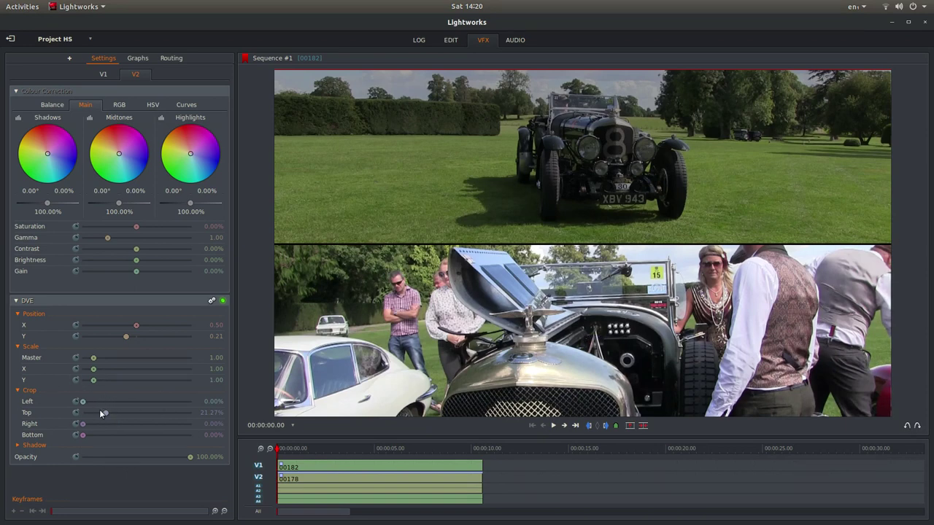
pyautogui.moveTo(105, 415); pyautogui.dragTo(104, 416)
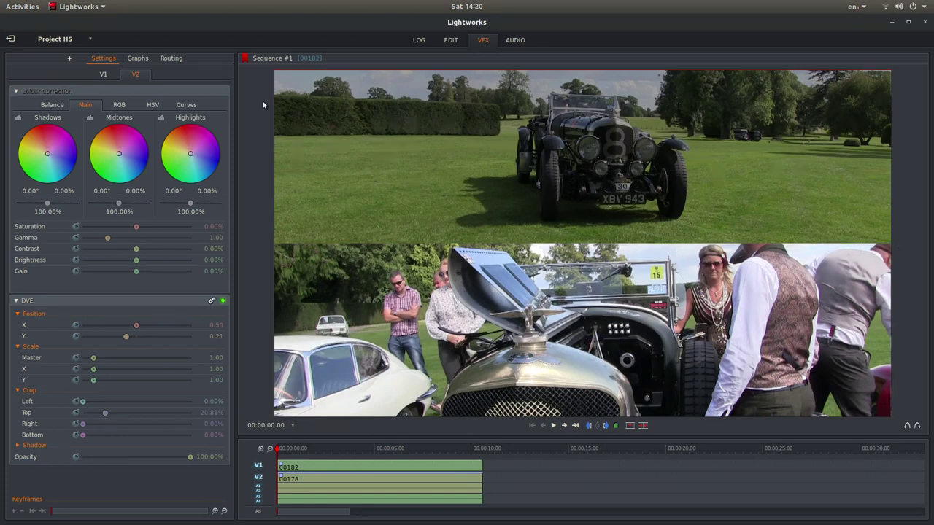
# Step: Raise the DVE Opacity of clip 00182 on V1 to 100%
pyautogui.click(100, 75)
pyautogui.moveTo(150, 458); pyautogui.dragTo(207, 461)
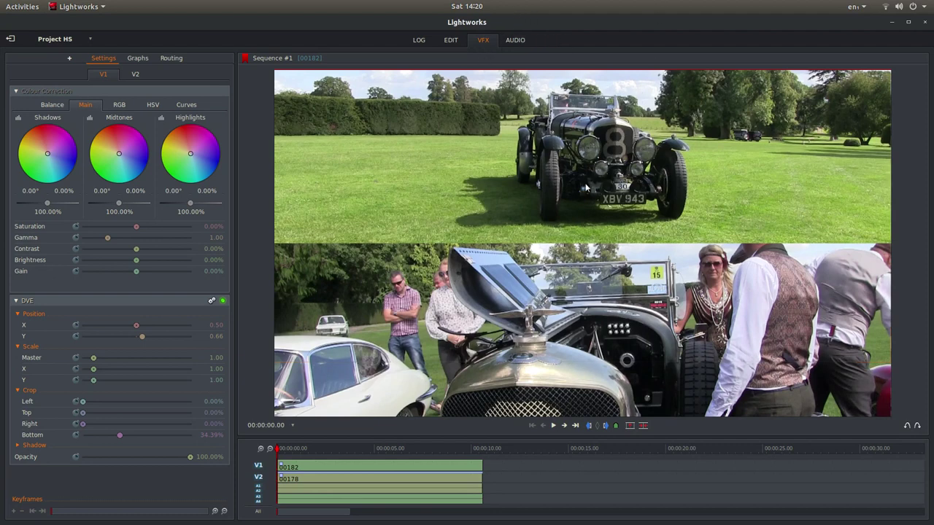
# Step: On the Audio page, mute audio tracks A1/A2 and A3/A4
pyautogui.click(515, 40)
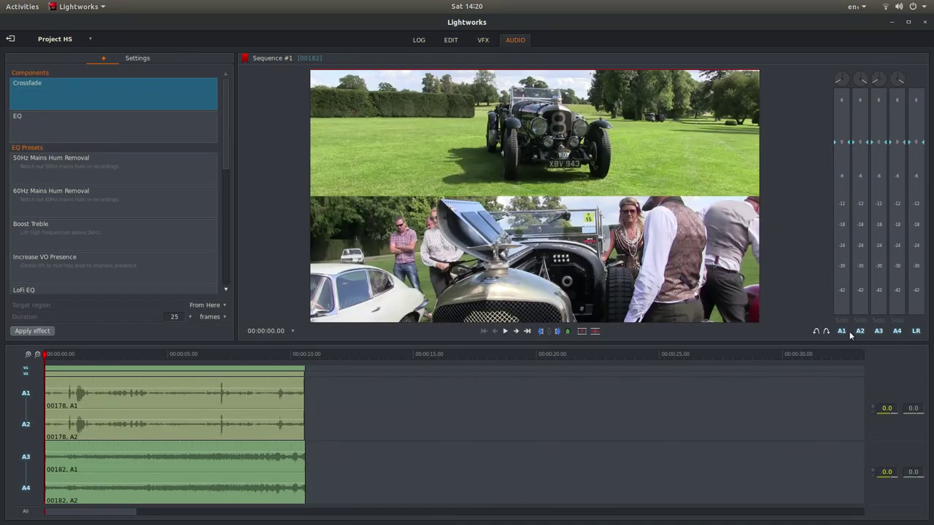
pyautogui.click(842, 333)
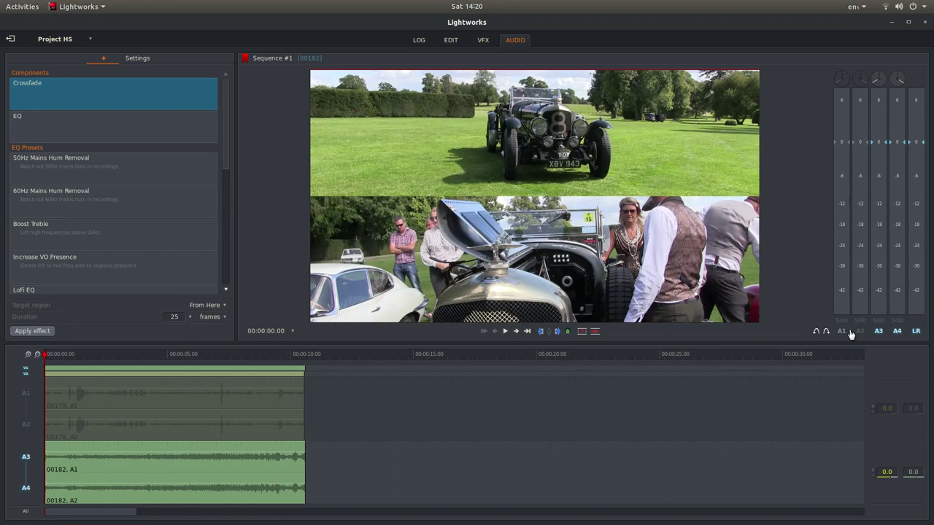
pyautogui.click(879, 333)
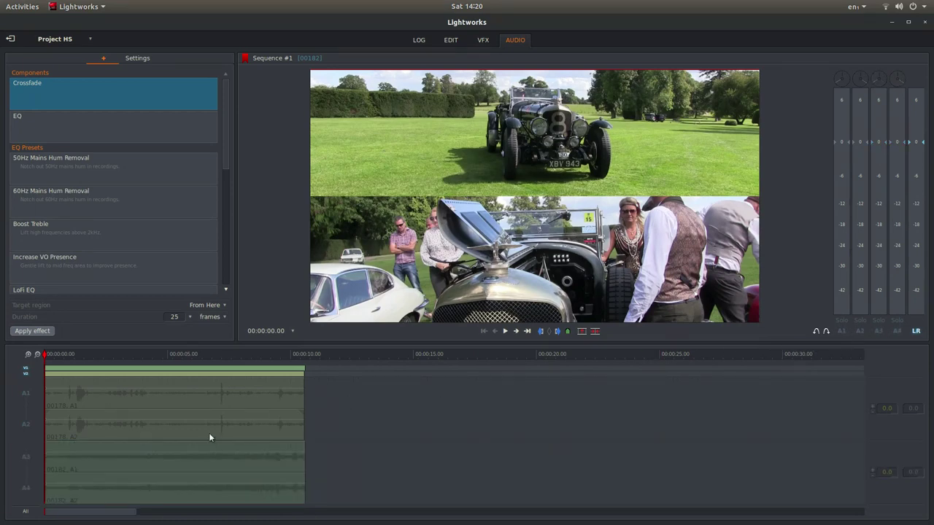